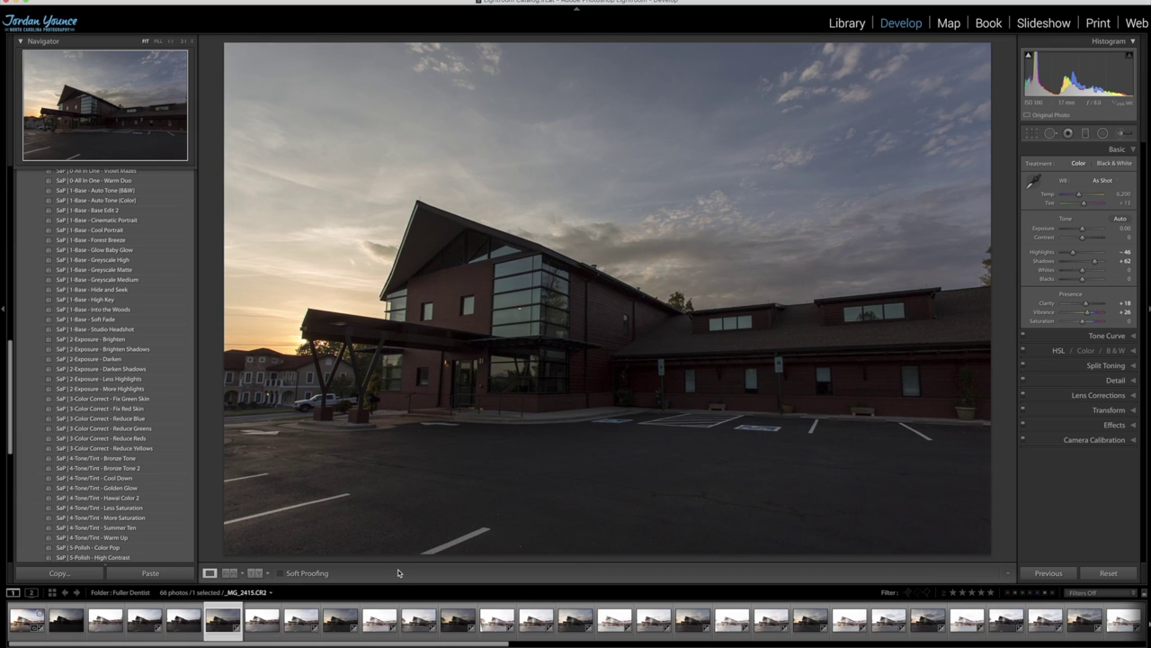
Step: Examine the bright, medium and dark bracketed exposures of the wide building view to compare sky and facade detail
click(276, 629)
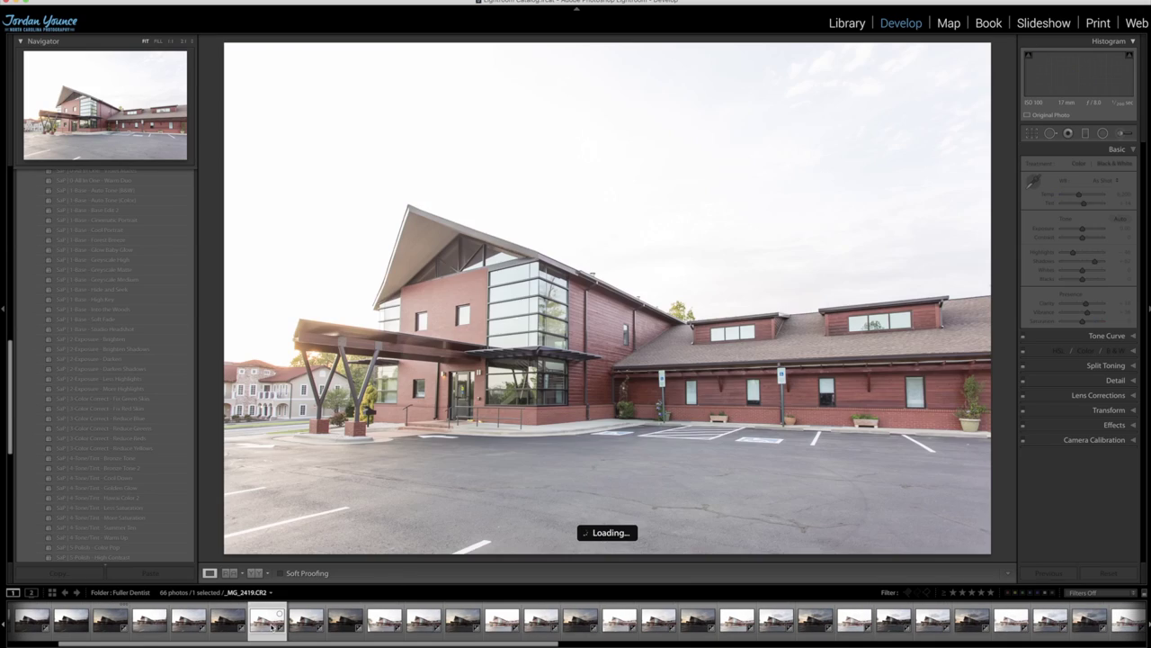
click(314, 627)
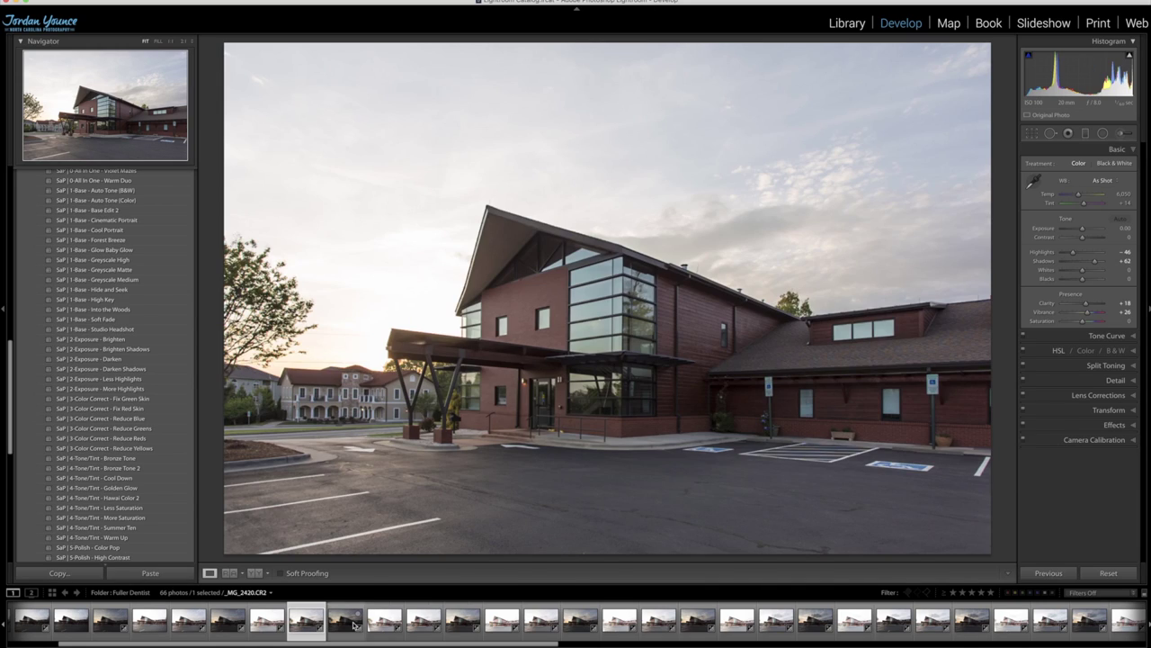
click(358, 625)
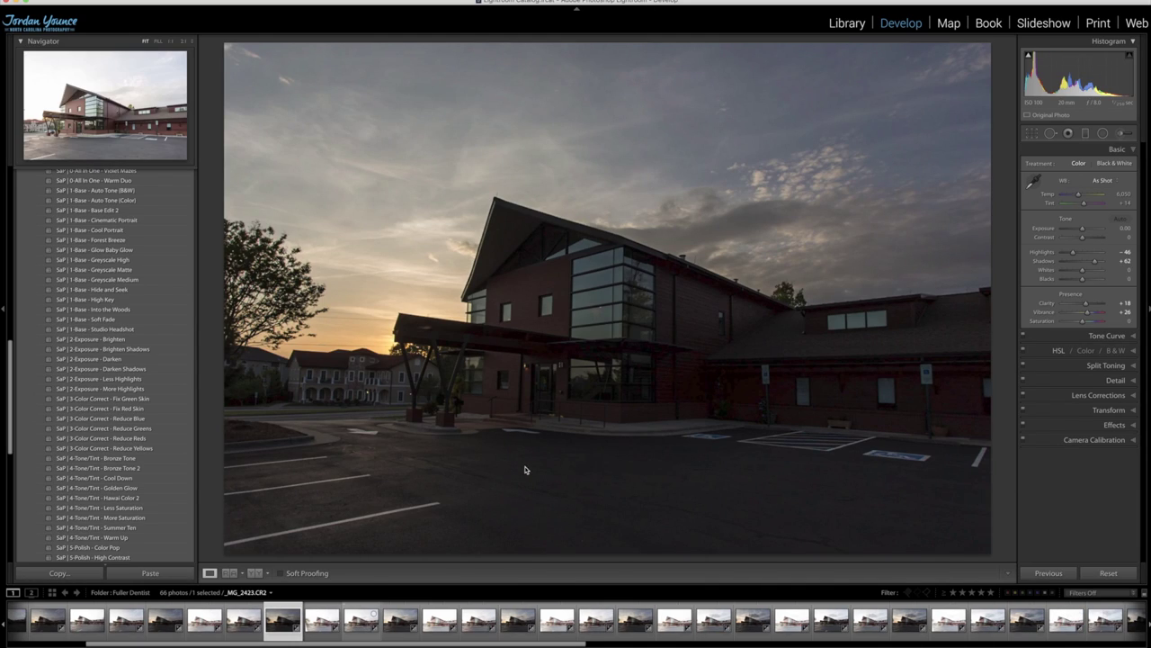
key(Left)
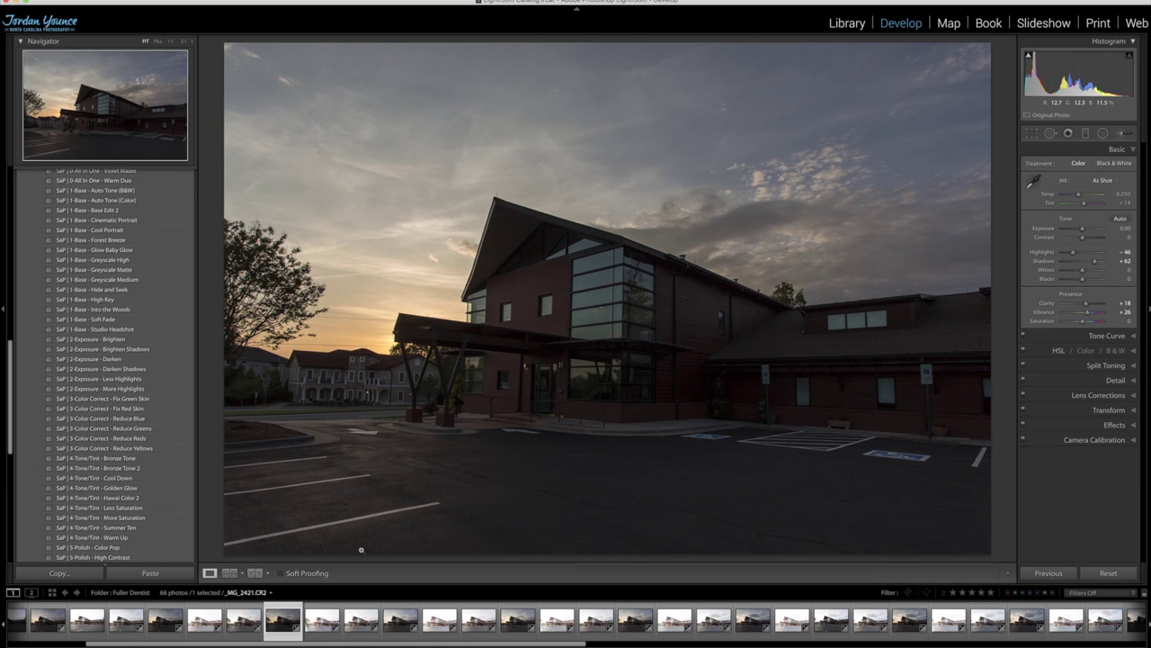
click(358, 622)
click(347, 622)
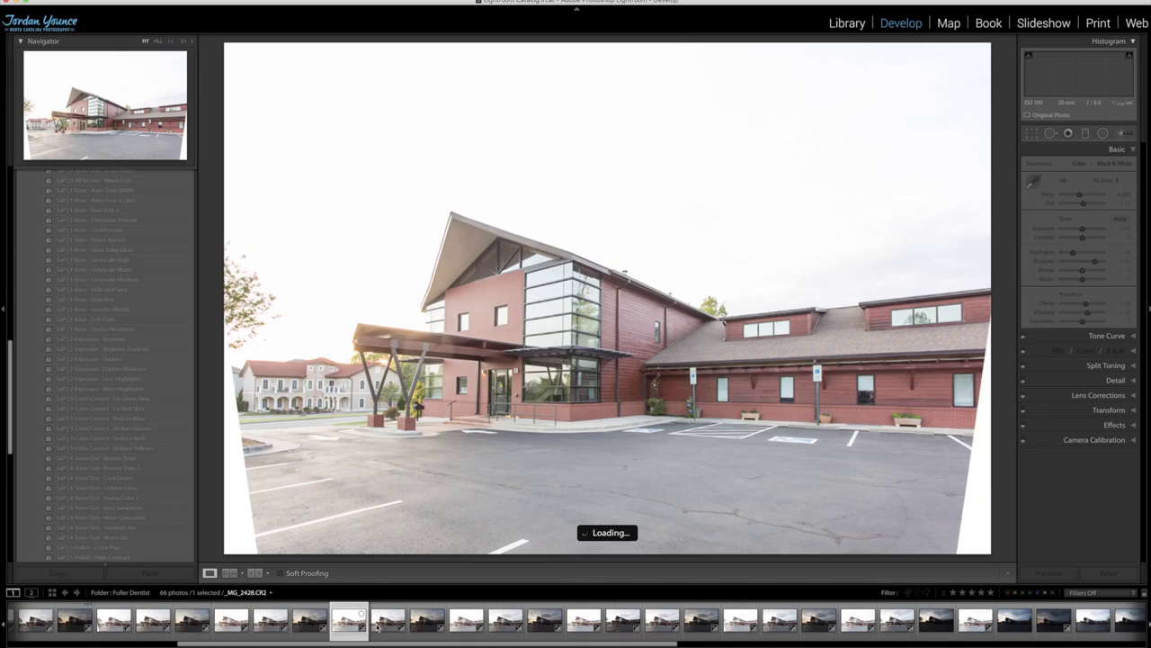
click(396, 625)
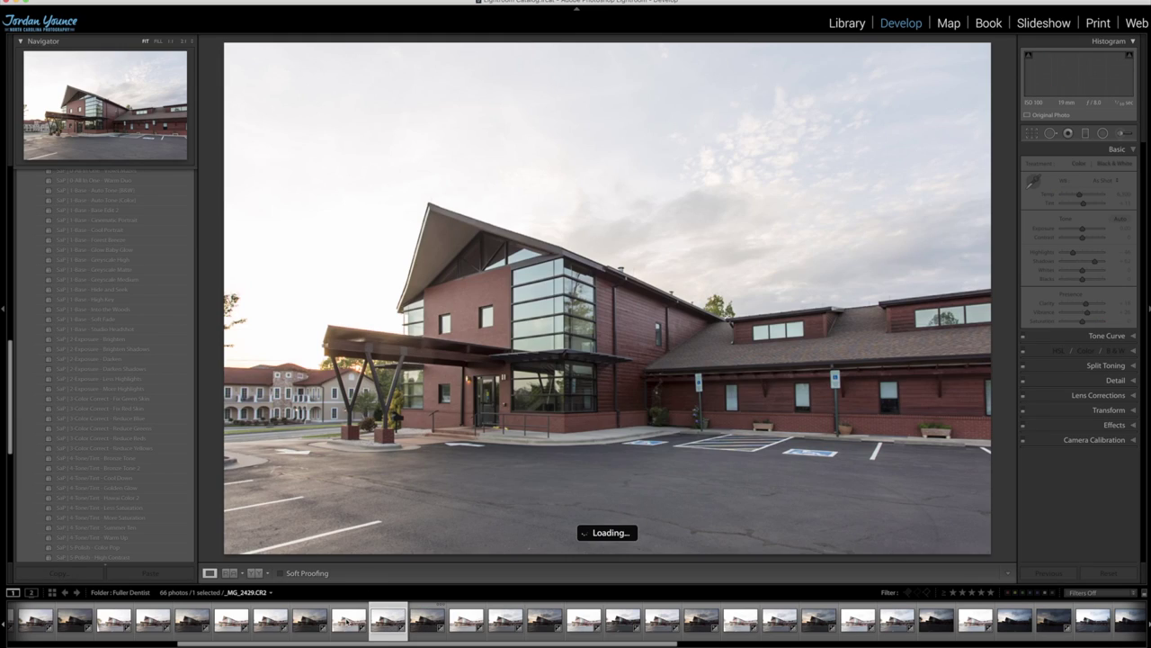
click(350, 622)
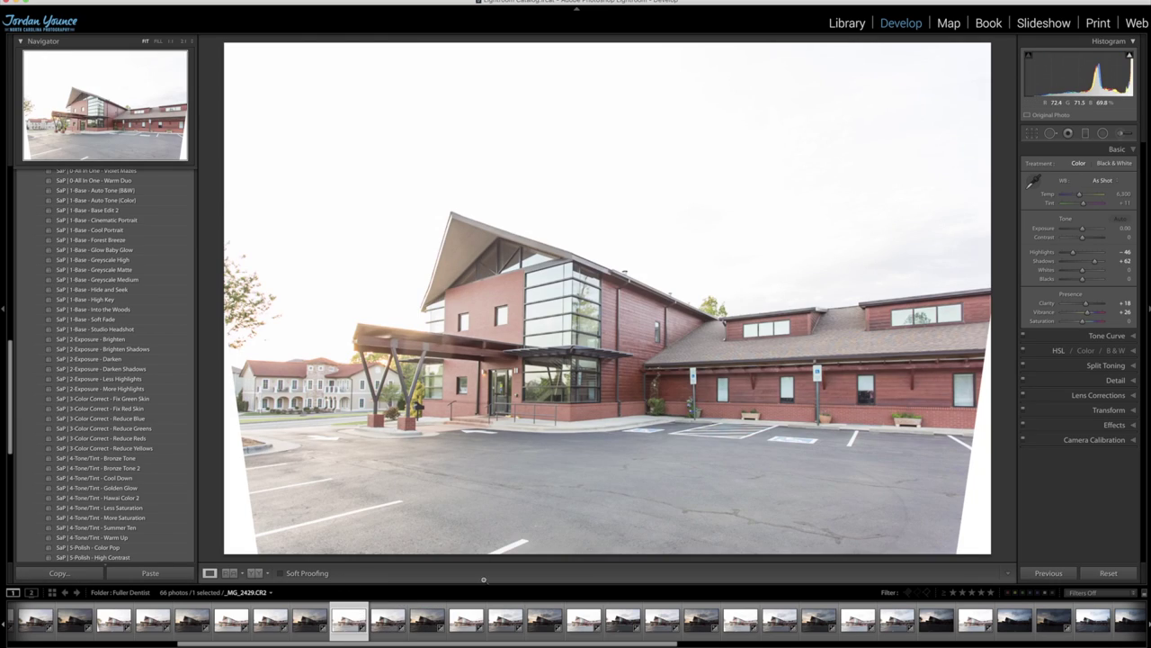
Step: Examine the exposures shot closer to nightfall and those of the tighter building view, comparing their skies and brickwork
scroll(522, 625, down, 2)
scroll(522, 625, down, 8)
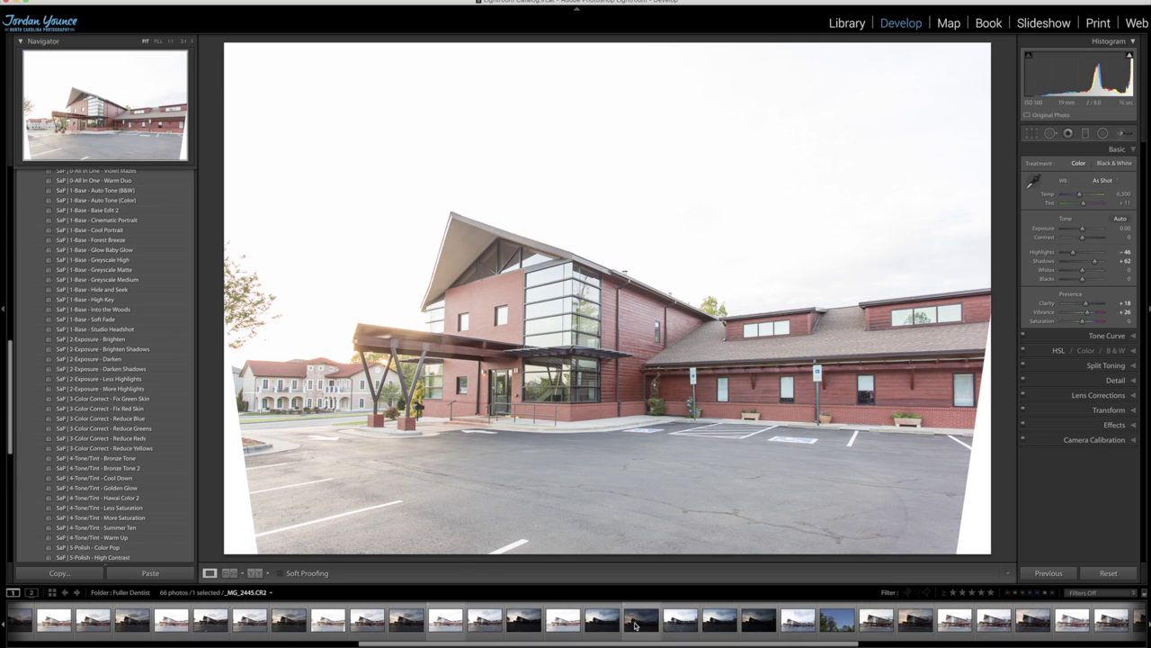
click(600, 625)
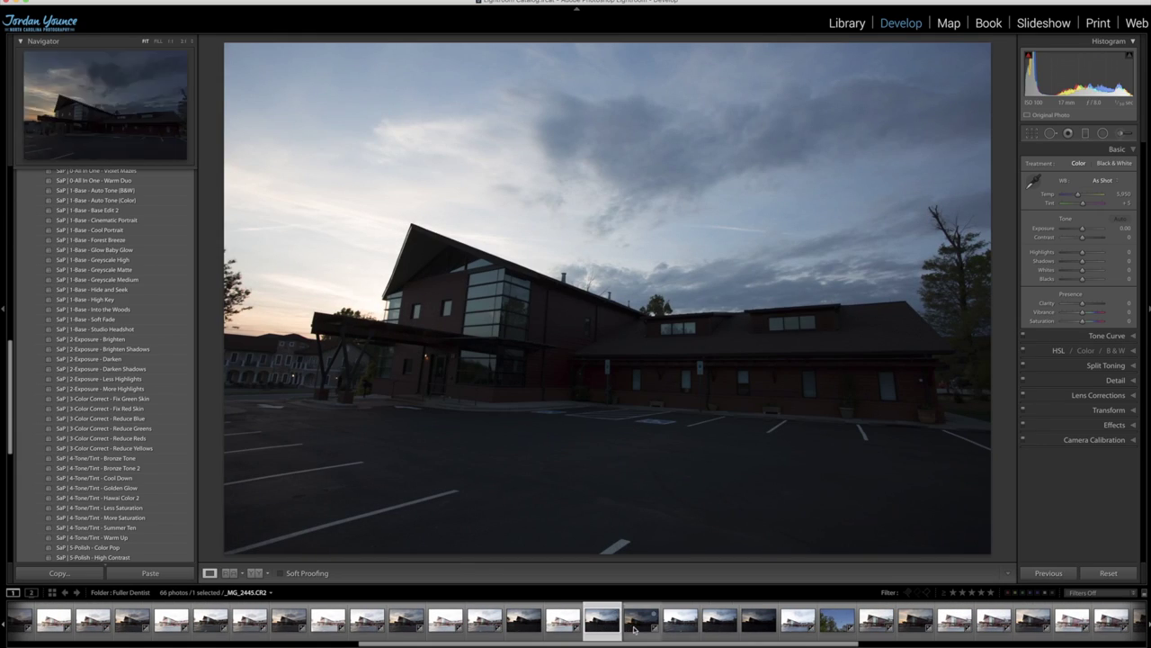
click(636, 626)
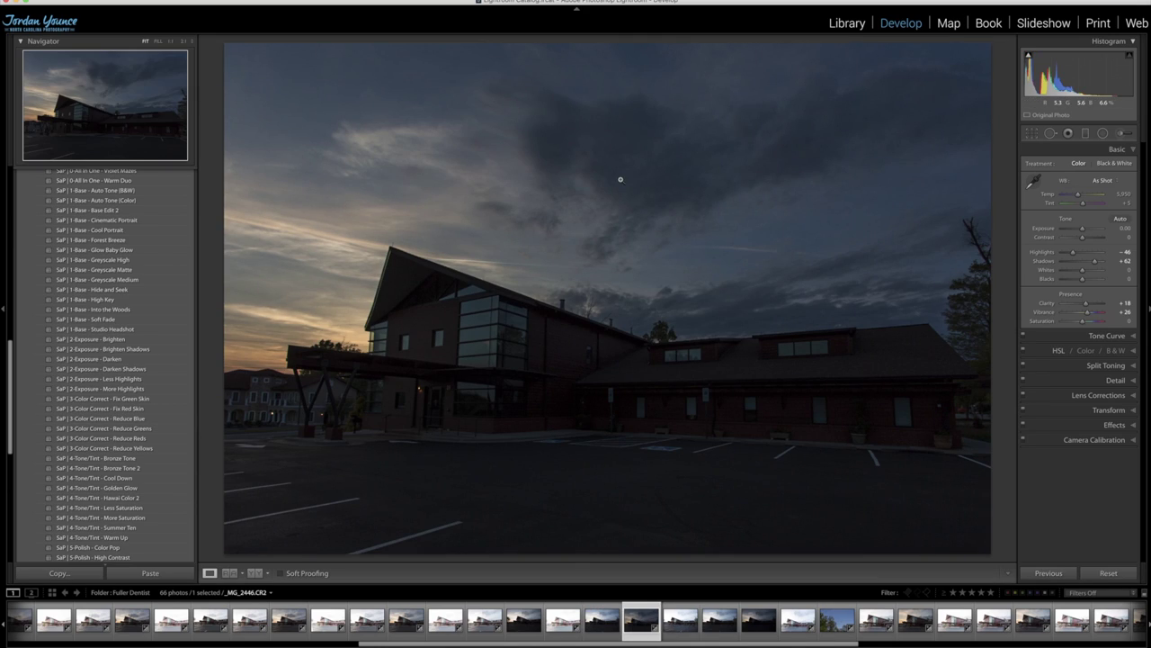
scroll(772, 627, down, 3)
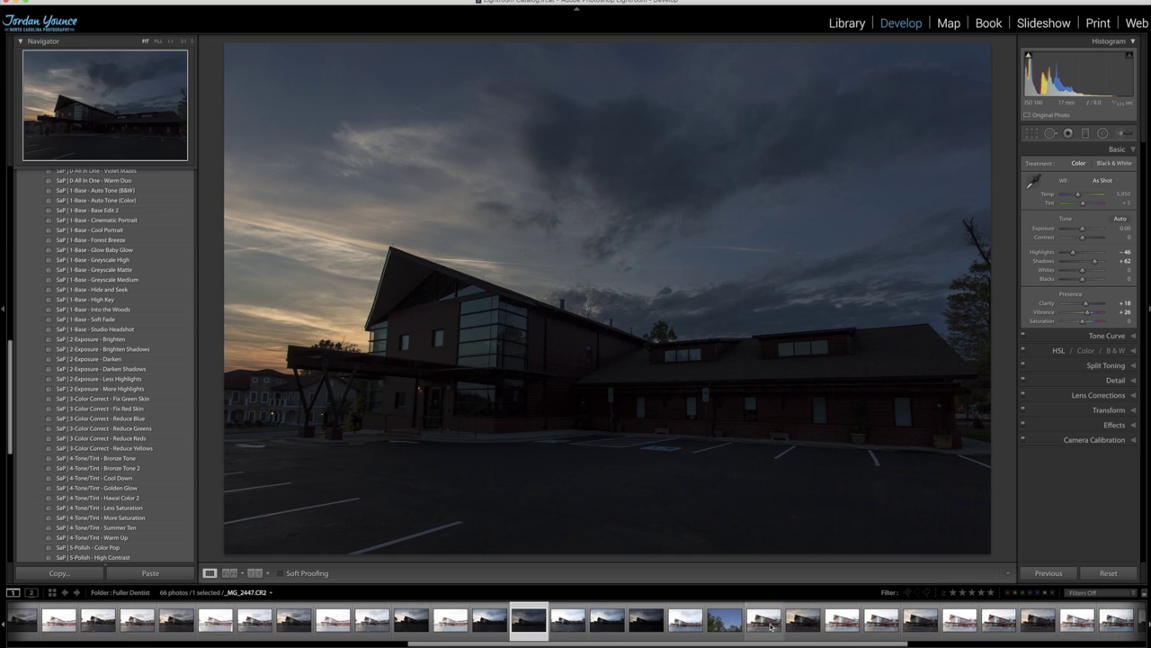
click(754, 624)
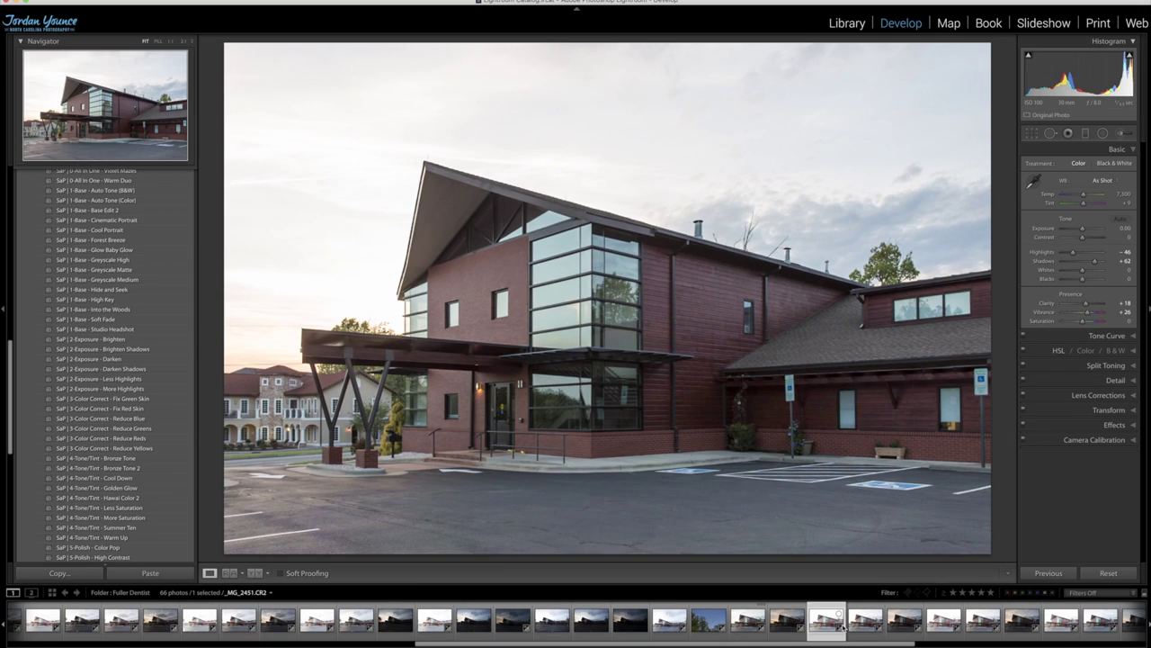
click(841, 626)
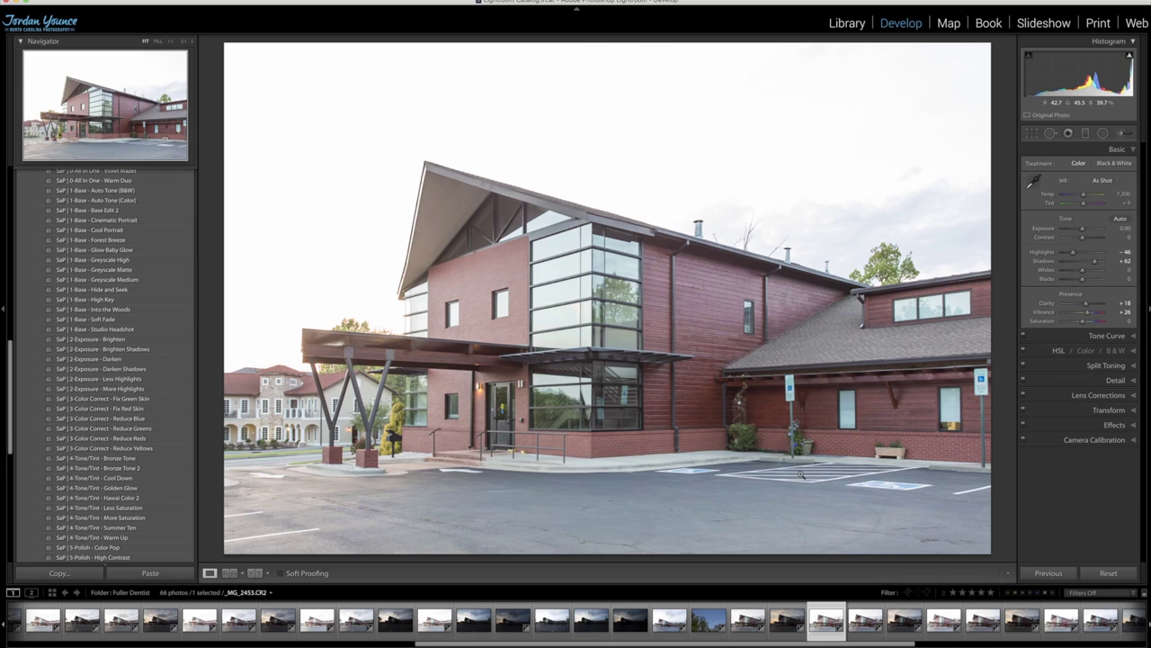
click(905, 624)
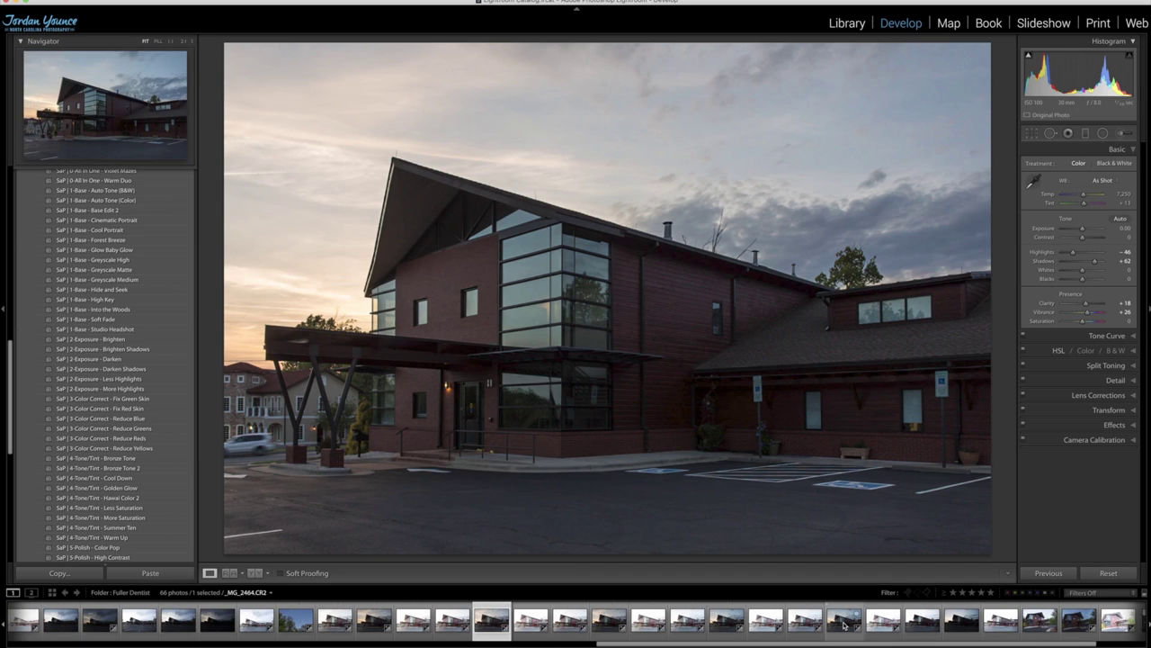
Step: Compare the last unedited dusk exposures of the tighter building view with the overexposed shot of the entrance facade
scroll(842, 625, down, 2)
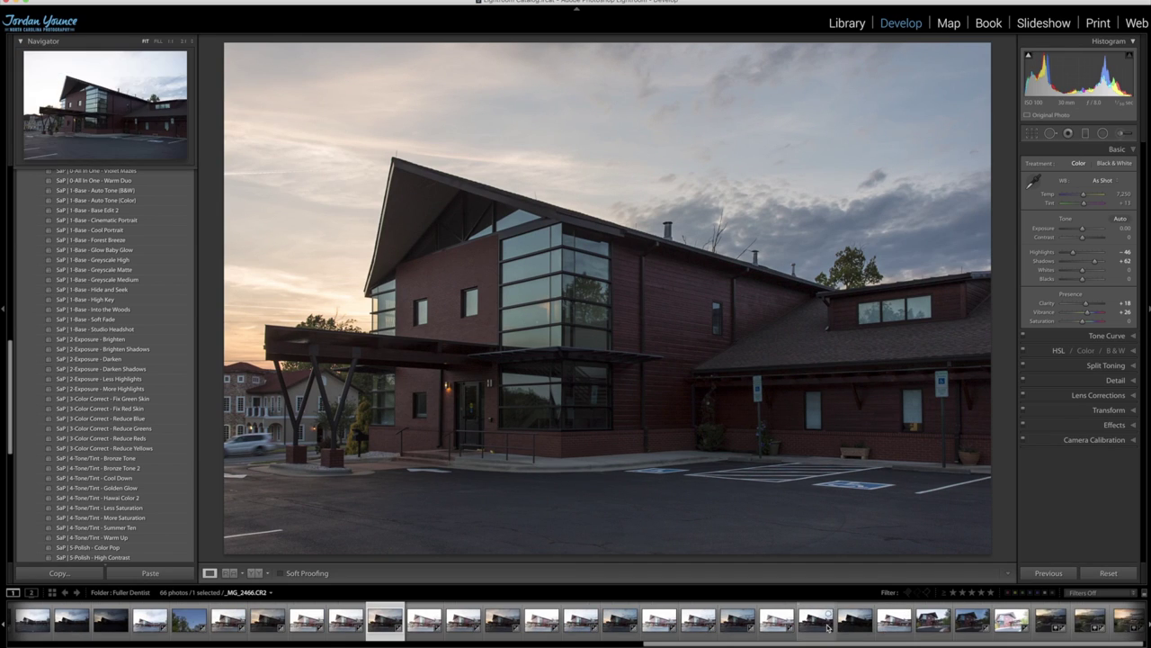
click(829, 625)
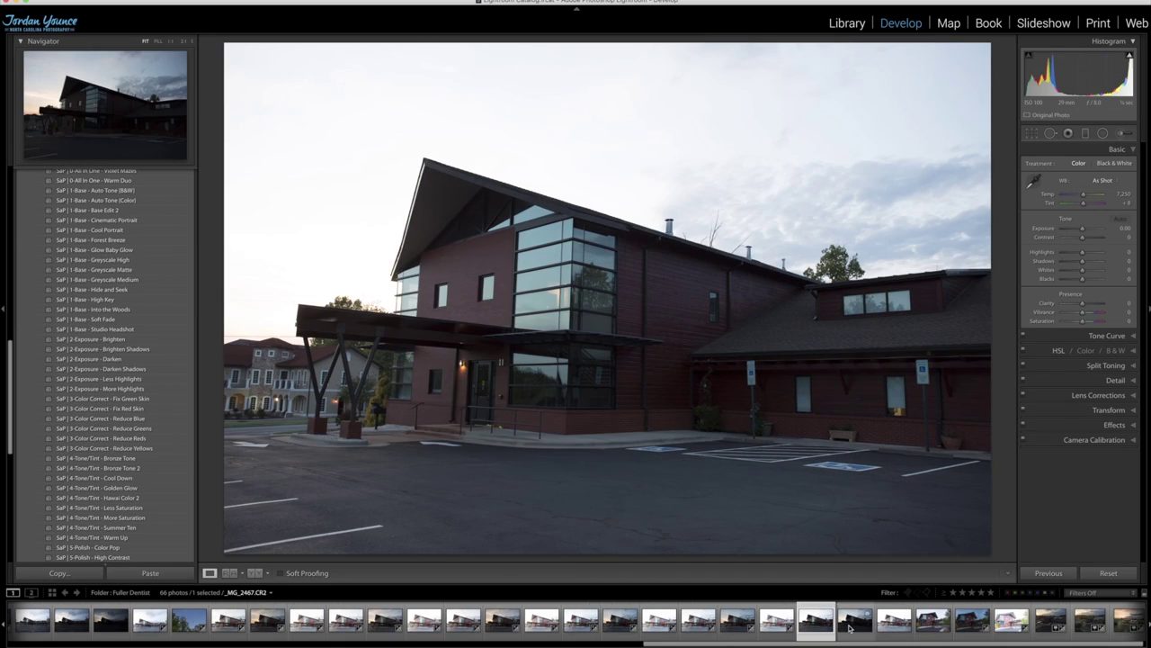
click(849, 627)
click(889, 627)
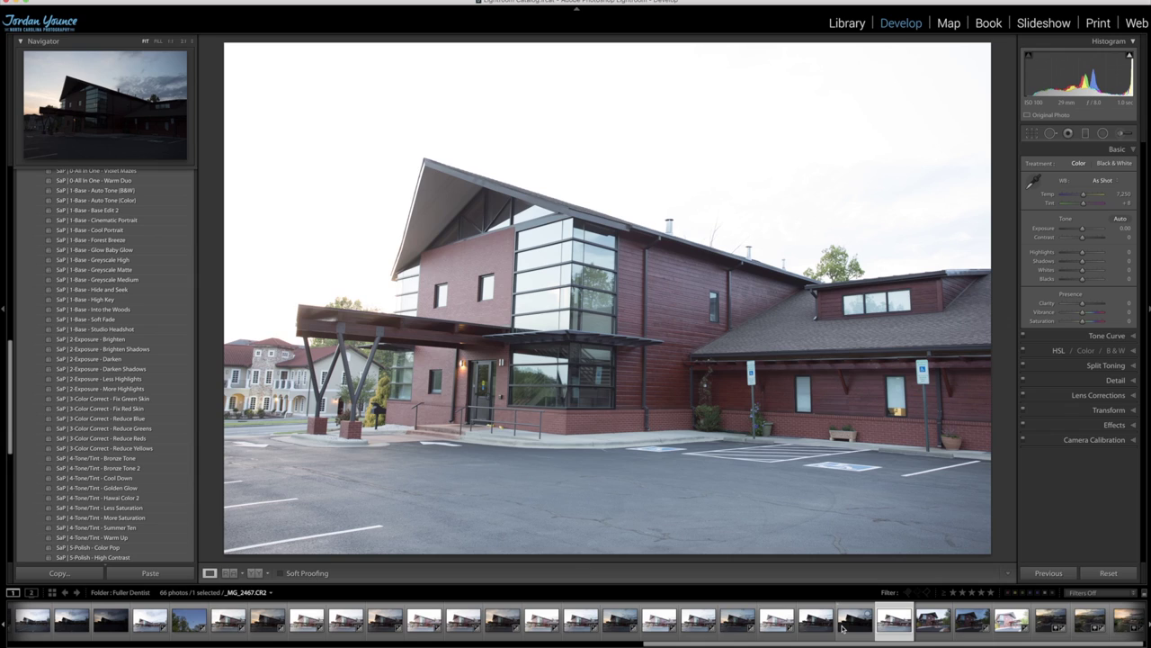
click(1012, 629)
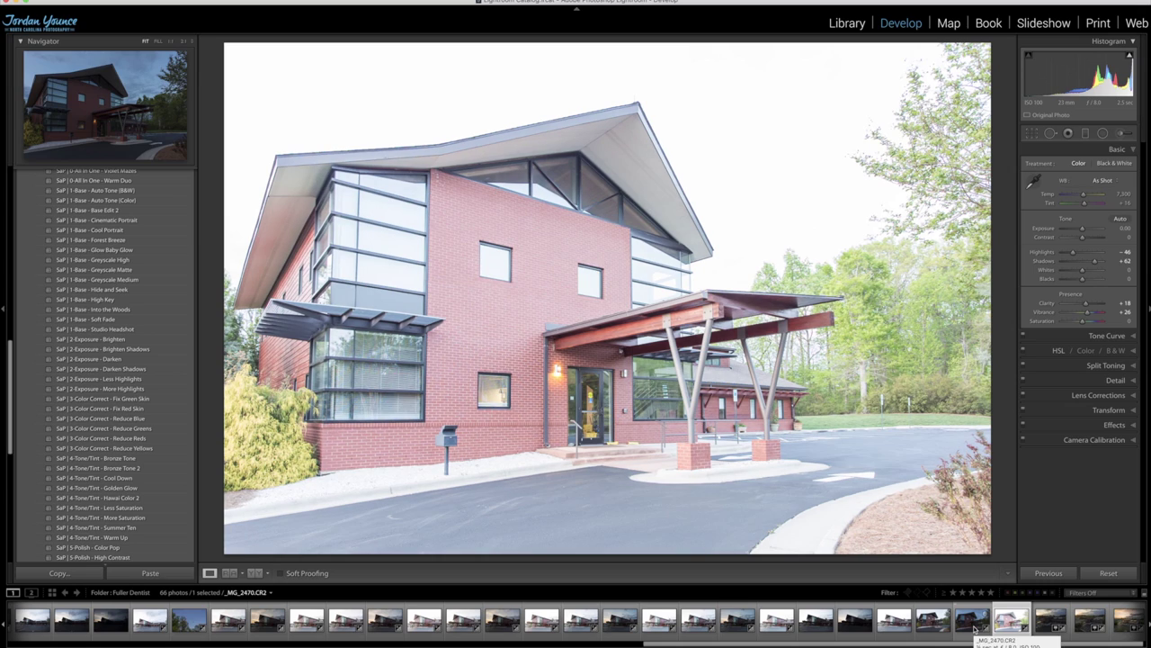
Step: Select the unedited bracketed dusk exposures of the building and merge them into one HDR photo
click(854, 623)
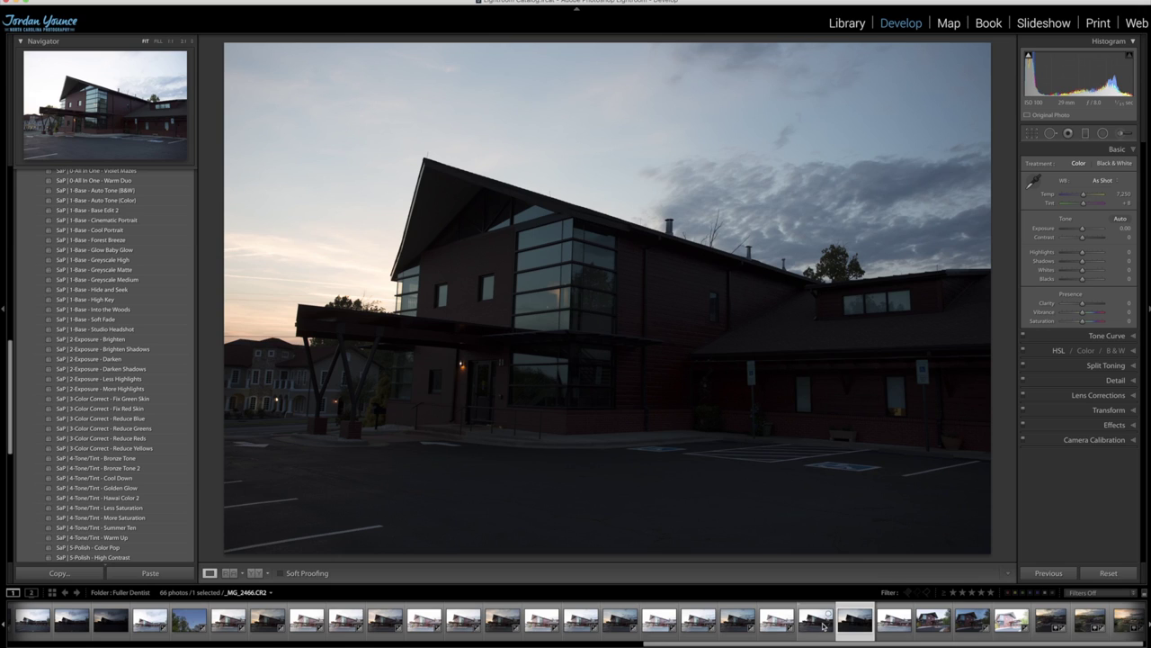
shift+click(776, 621)
right_click(783, 621)
click(855, 624)
key(ctrl+h)
key(Return)
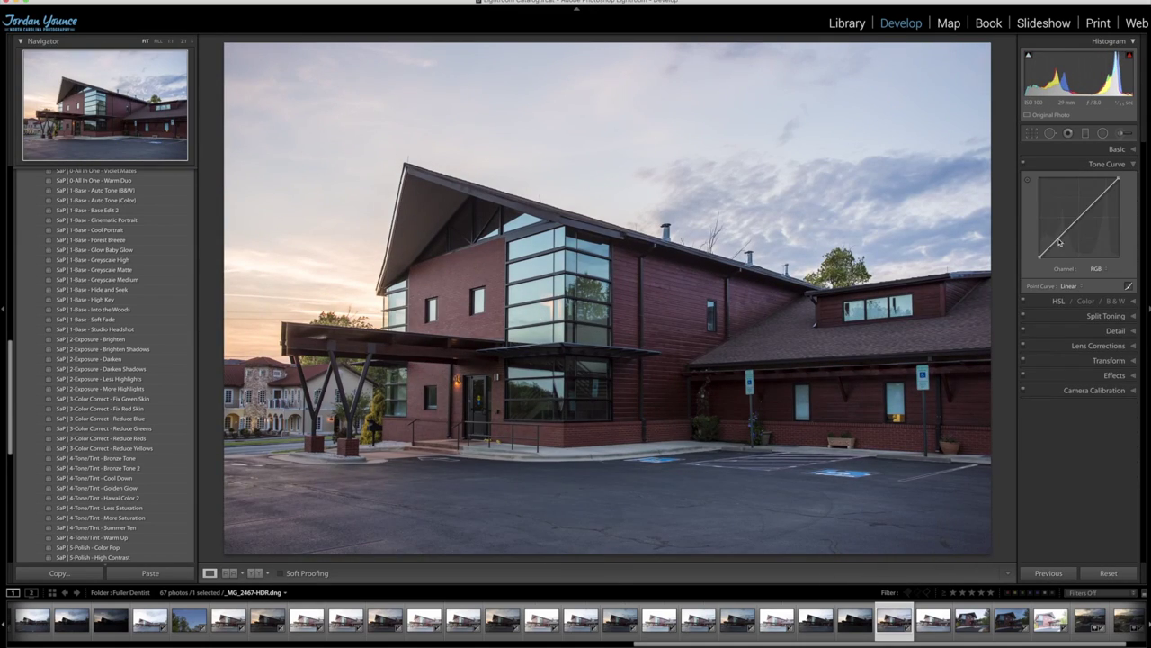
Step: Apply graduated filters across the sky of the HDR photo, with tint 15, exposure −0.84, clarity −24 and saturation 29
key(m)
drag(1084, 204, 1088, 176)
drag(377, 41, 397, 227)
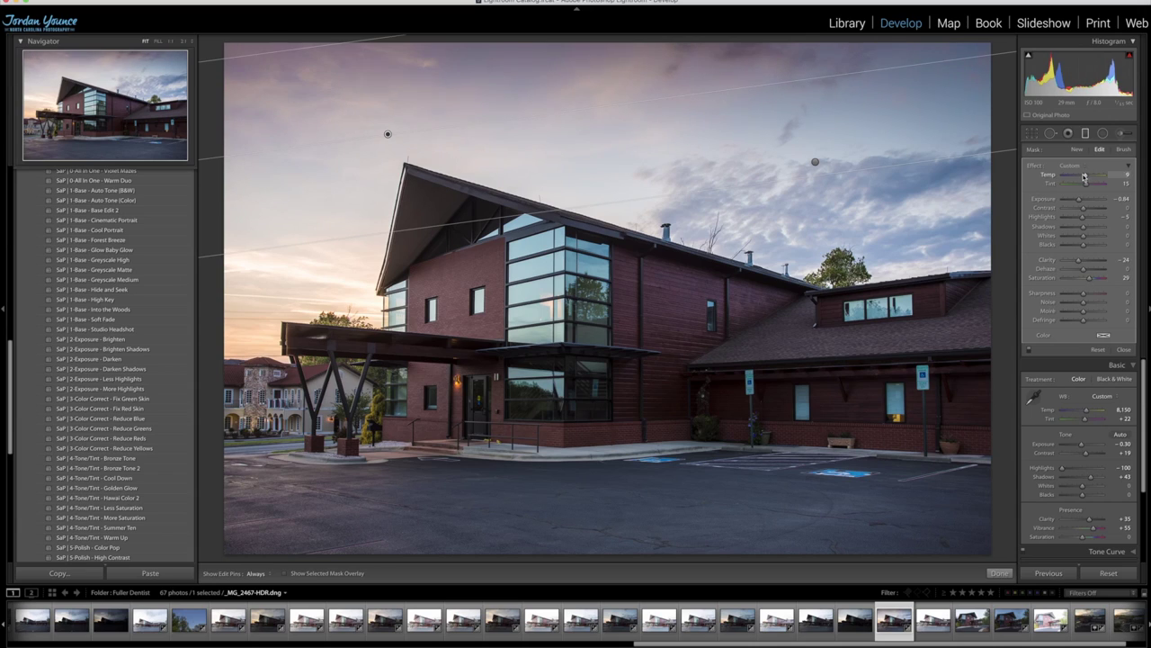
Step: Brighten the building's facade with an adjustment brush mask at temp 12 and exposure 1.06
key(k)
click(1070, 165)
click(1074, 173)
mouse_move(453, 298)
mouse_down()
mouse_move(679, 318)
mouse_move(738, 386)
mouse_move(810, 286)
mouse_move(953, 404)
mouse_up()
scroll(758, 488, up, 3)
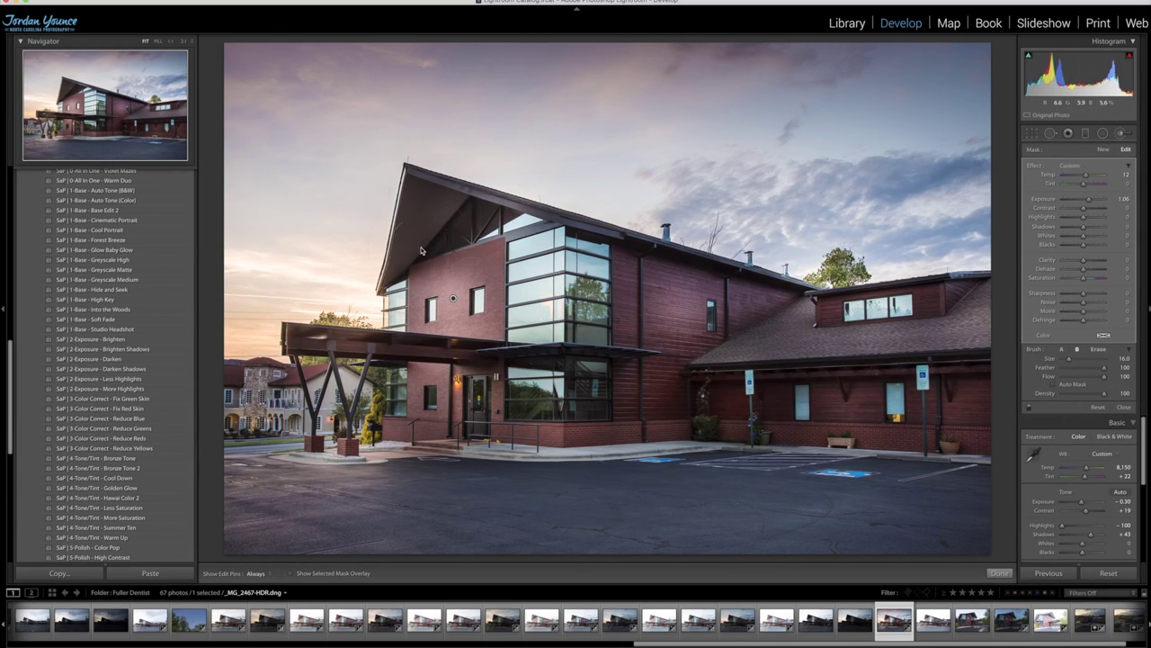
Step: Paint a new brush mask over the parking lot and set it to temp 28, exposure −0.73 and contrast 33
click(1103, 149)
drag(969, 513, 270, 521)
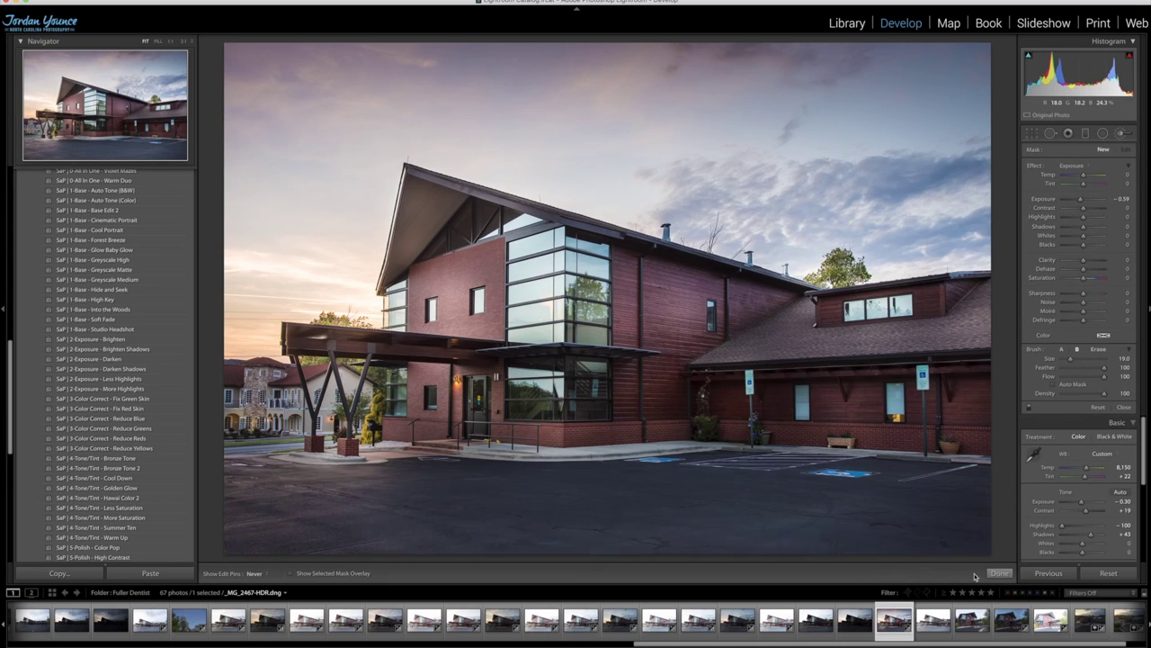
drag(1083, 175, 1088, 177)
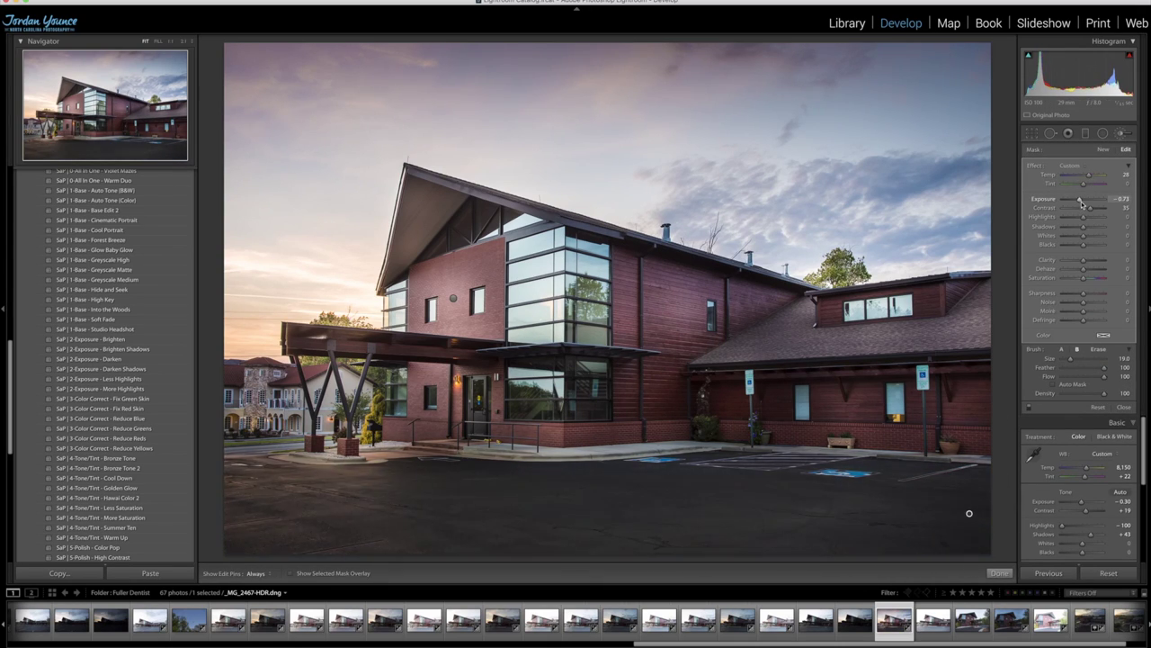
Step: Reselect the graduated filter above the roof peak and finish the local adjustments
click(1085, 133)
click(388, 134)
click(1000, 573)
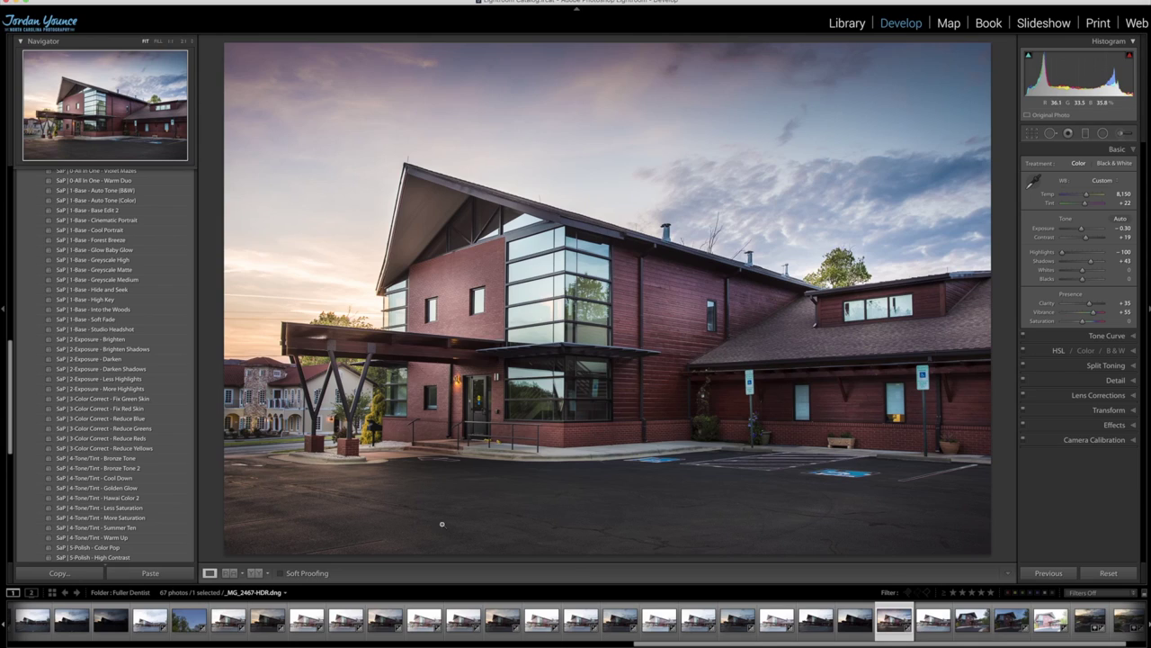
Step: Compare the HDR photo before and after editing side by side, and inspect the entrance area up close
click(255, 573)
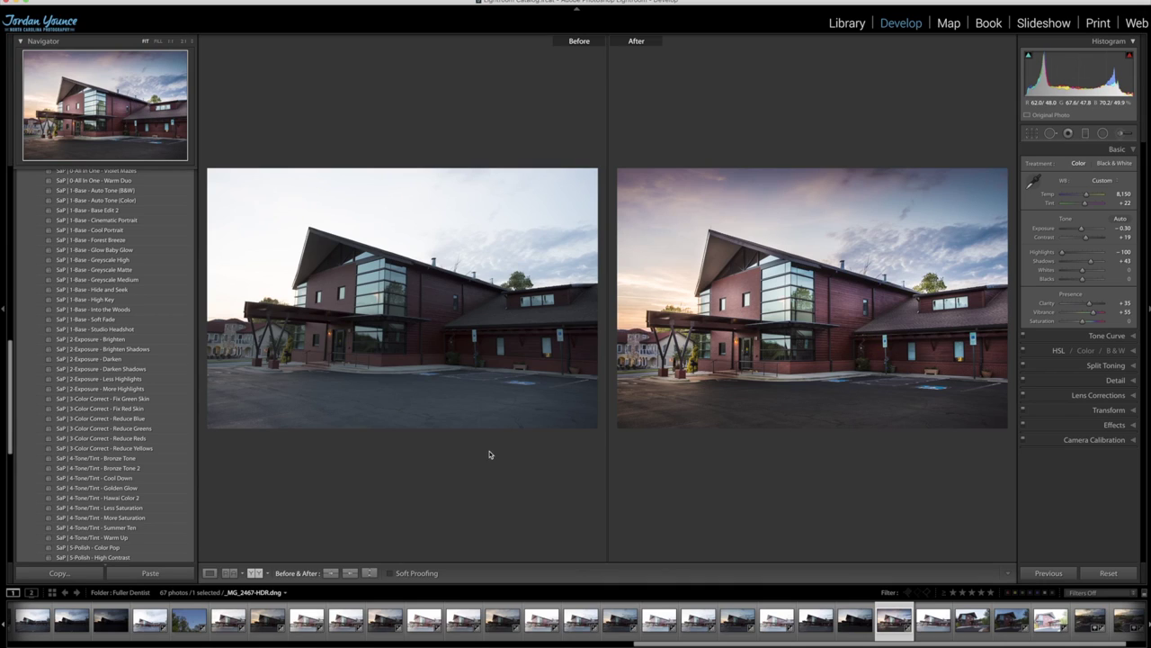
click(209, 572)
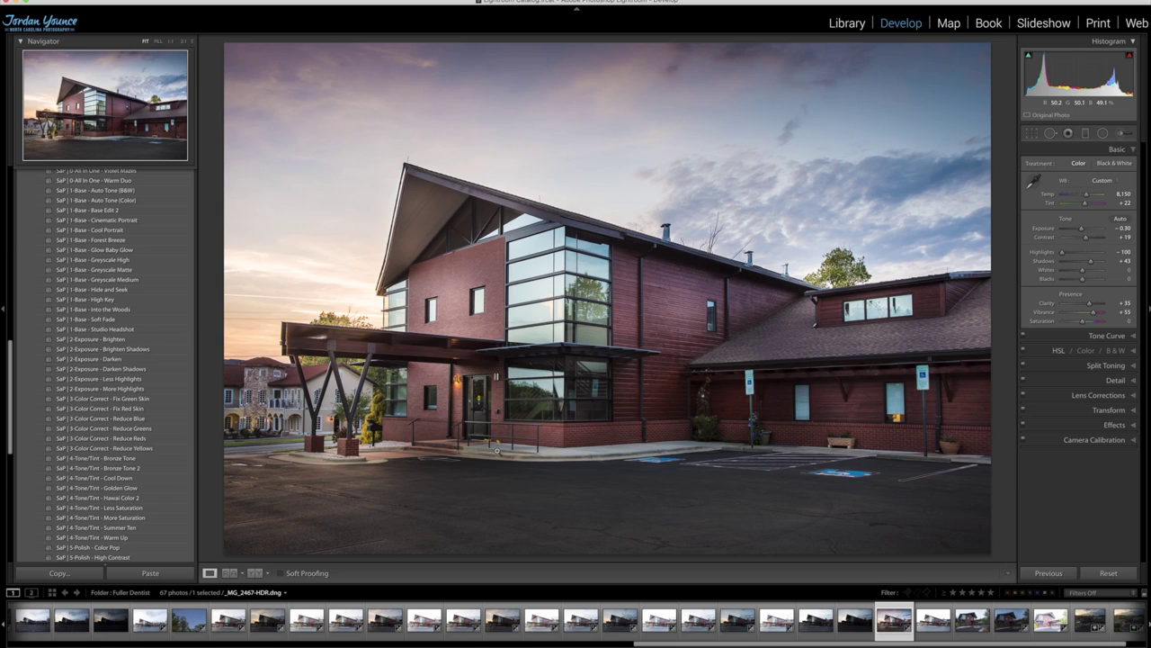
click(495, 443)
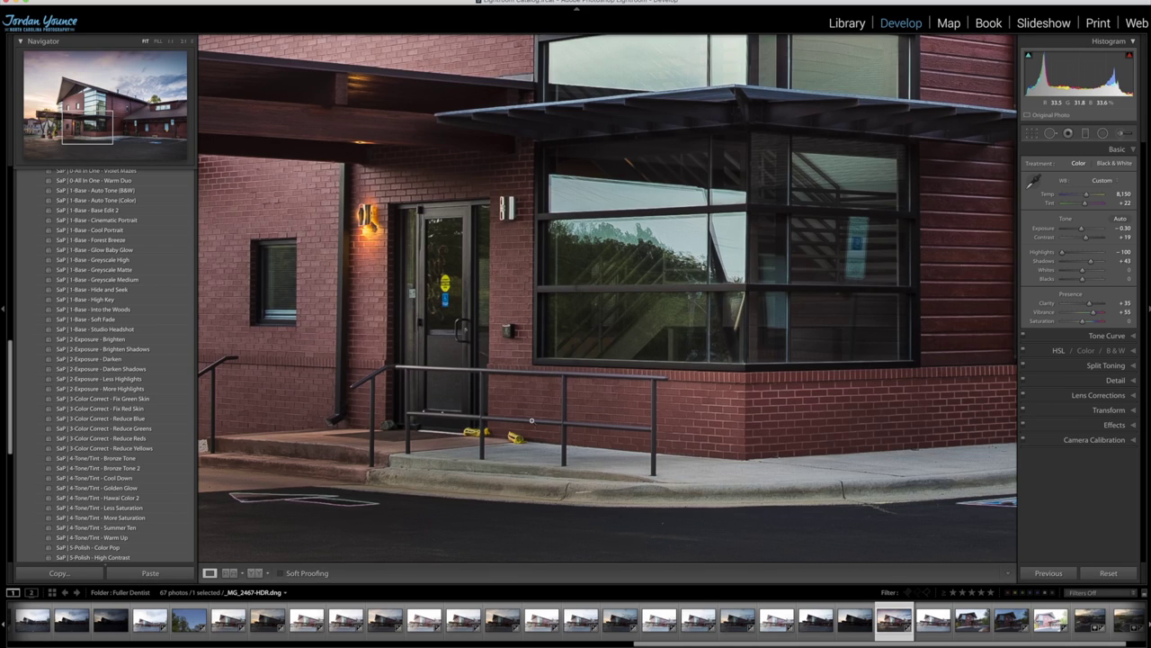
click(532, 420)
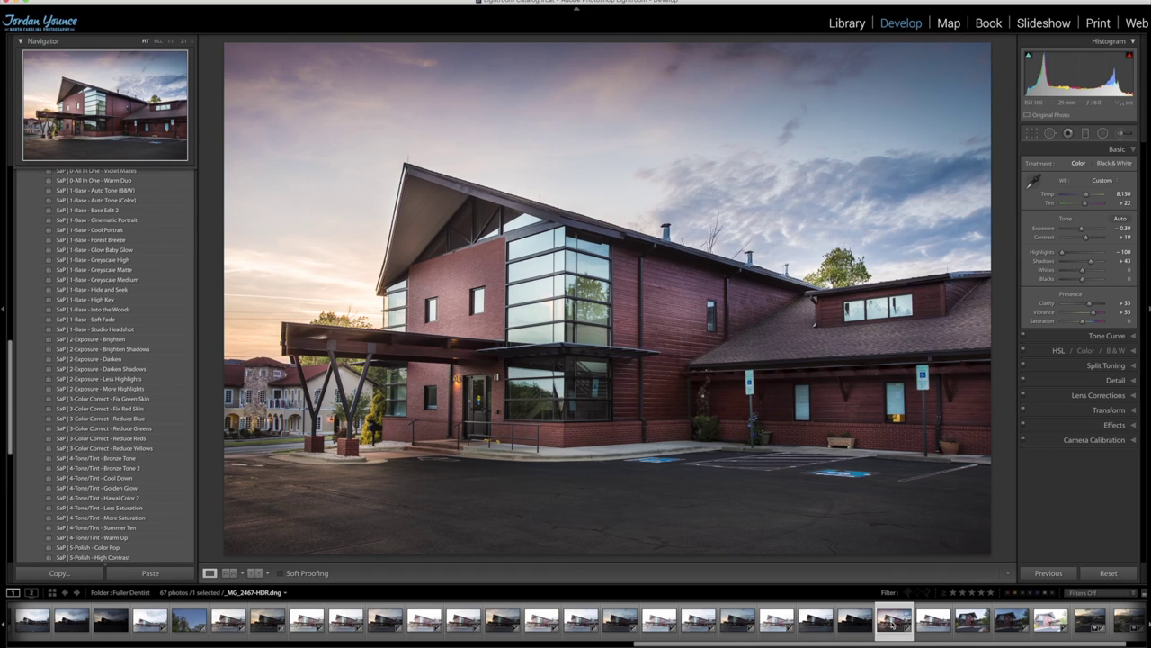
Step: Switch to Photoshop and clone out the thin rod at the roof peak and the bare branches above the roofline on Layer 4
drag(189, 329, 297, 332)
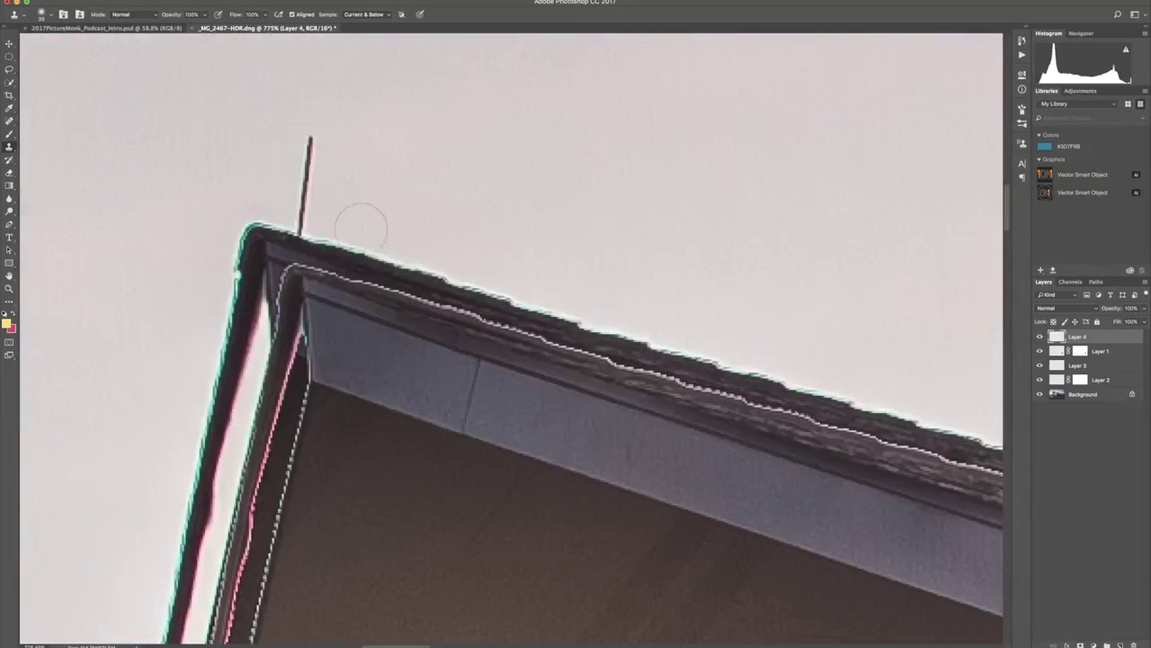
scroll(361, 229, down, 5)
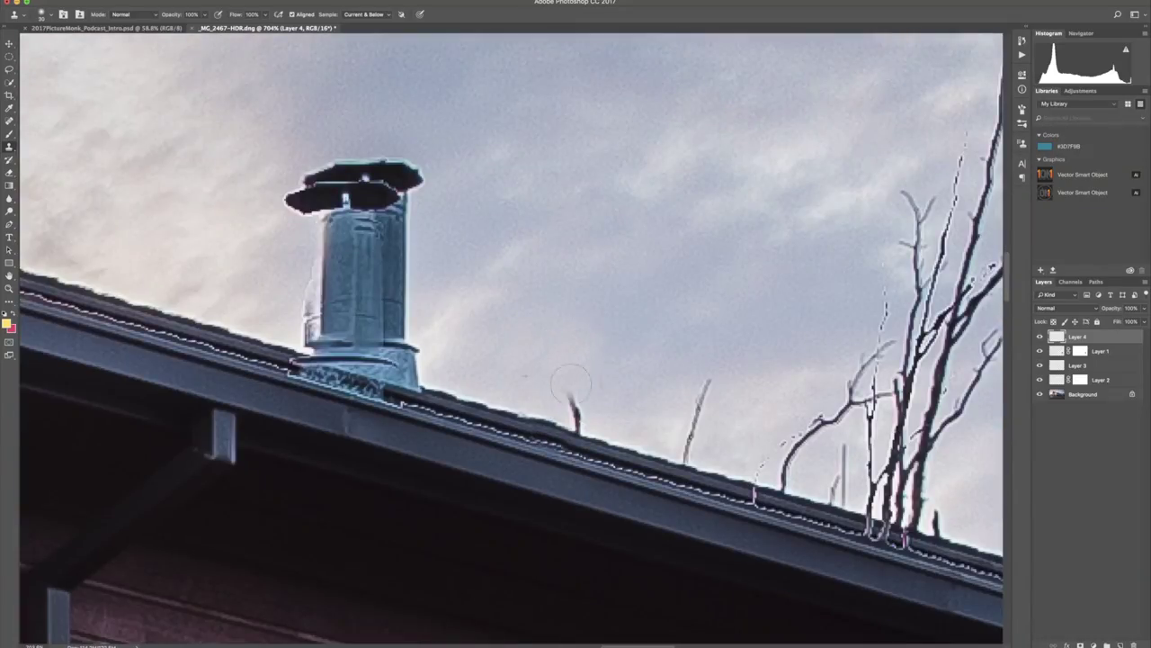
scroll(424, 301, up, 5)
scroll(457, 291, down, 3)
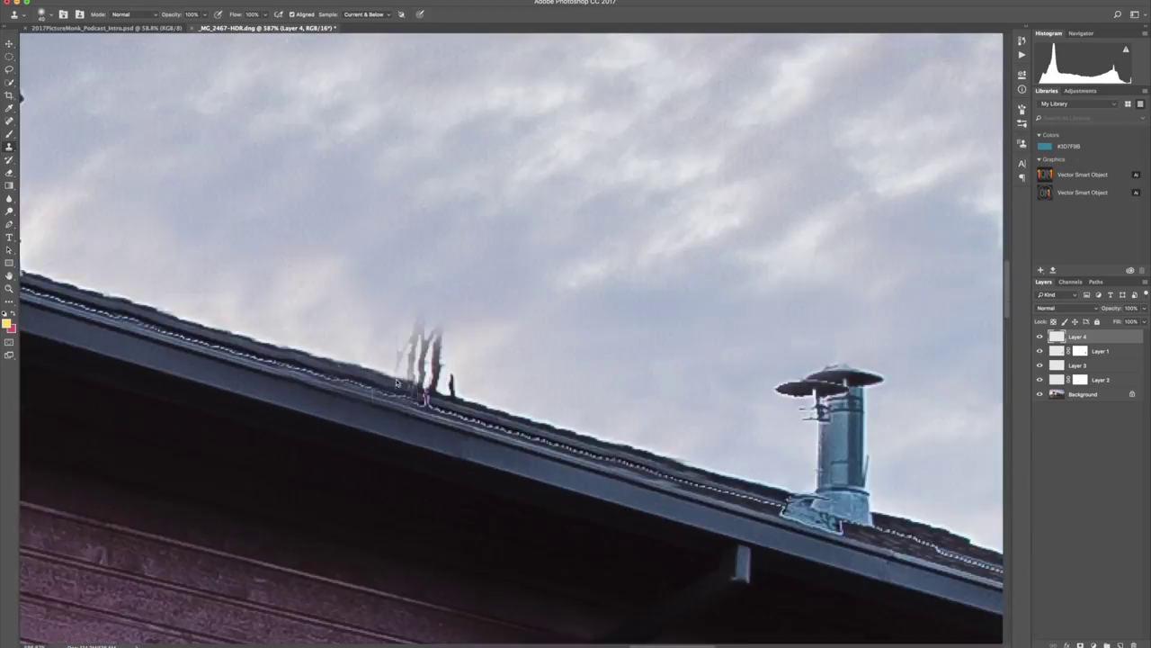
Step: Clone away the dark pole-like reflections from the dormer window panes on Layer 4
scroll(475, 309, up, 8)
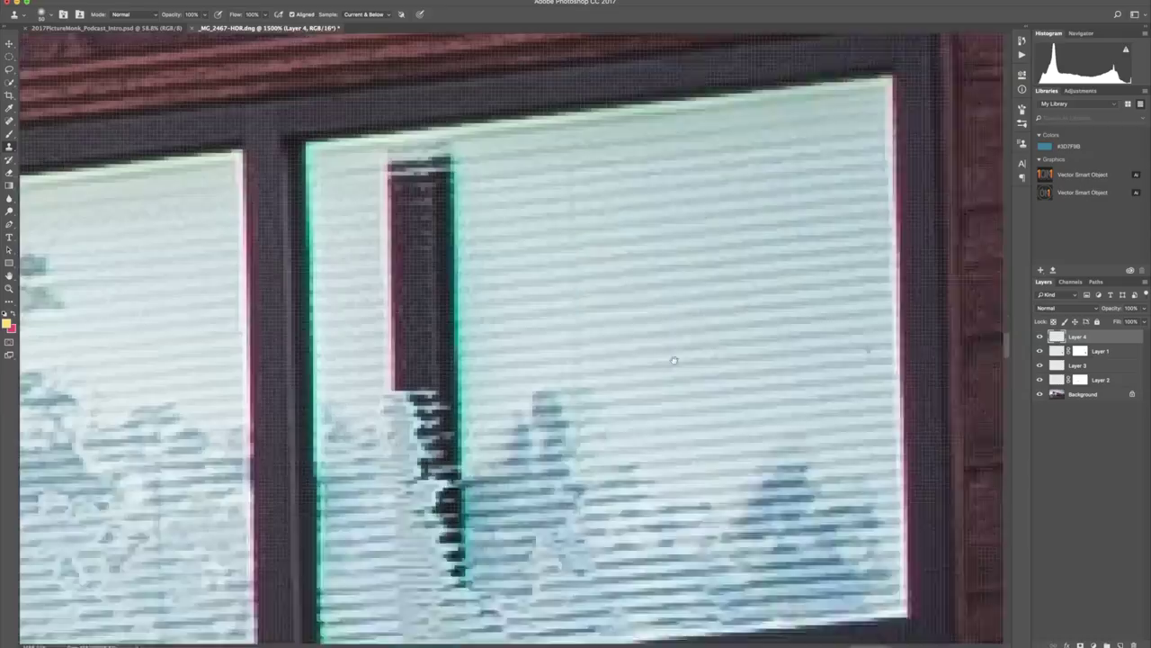
scroll(674, 361, down, 4)
scroll(576, 359, up, 6)
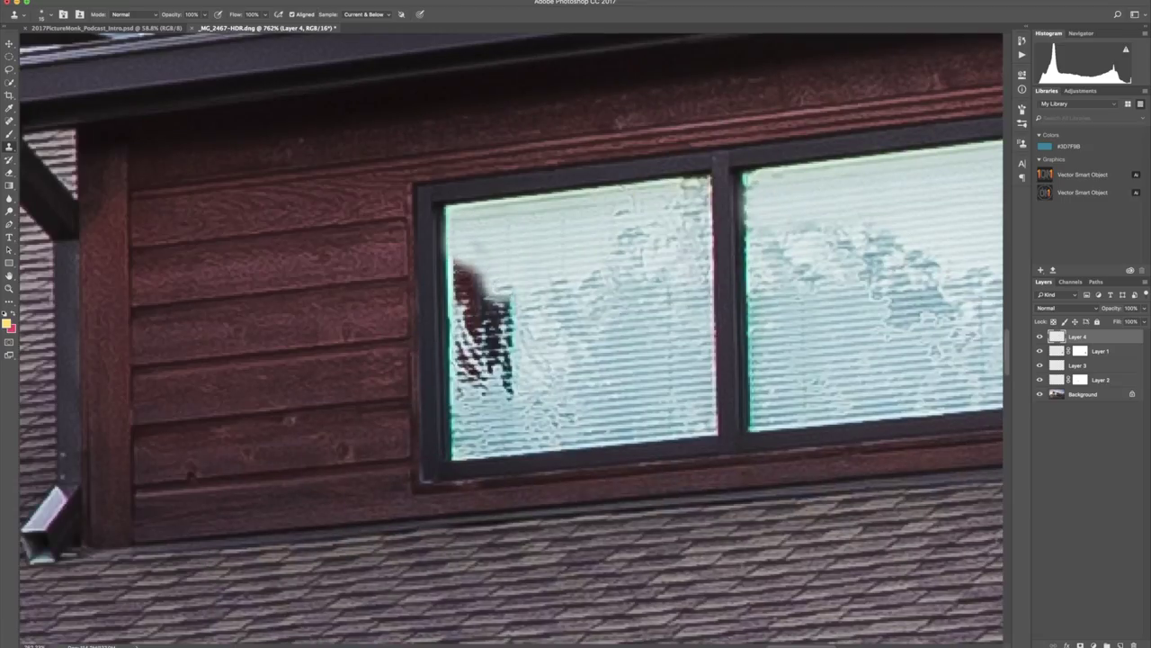
scroll(485, 333, down, 2)
drag(306, 301, 324, 382)
Step: Retouch the entrance on Layer 4 with a layer mask, duplicating the glowing wall lamp beside the door and removing the door's stickers
scroll(575, 341, down, 5)
key(b)
key(d)
scroll(661, 409, up, 5)
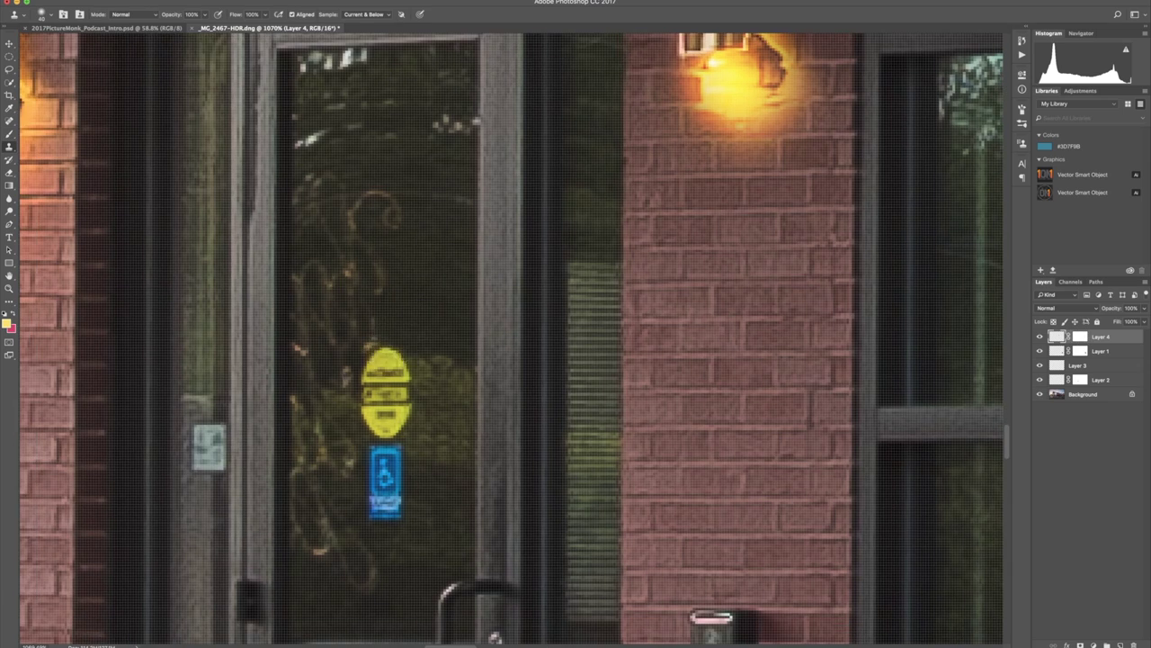
scroll(576, 342, down, 6)
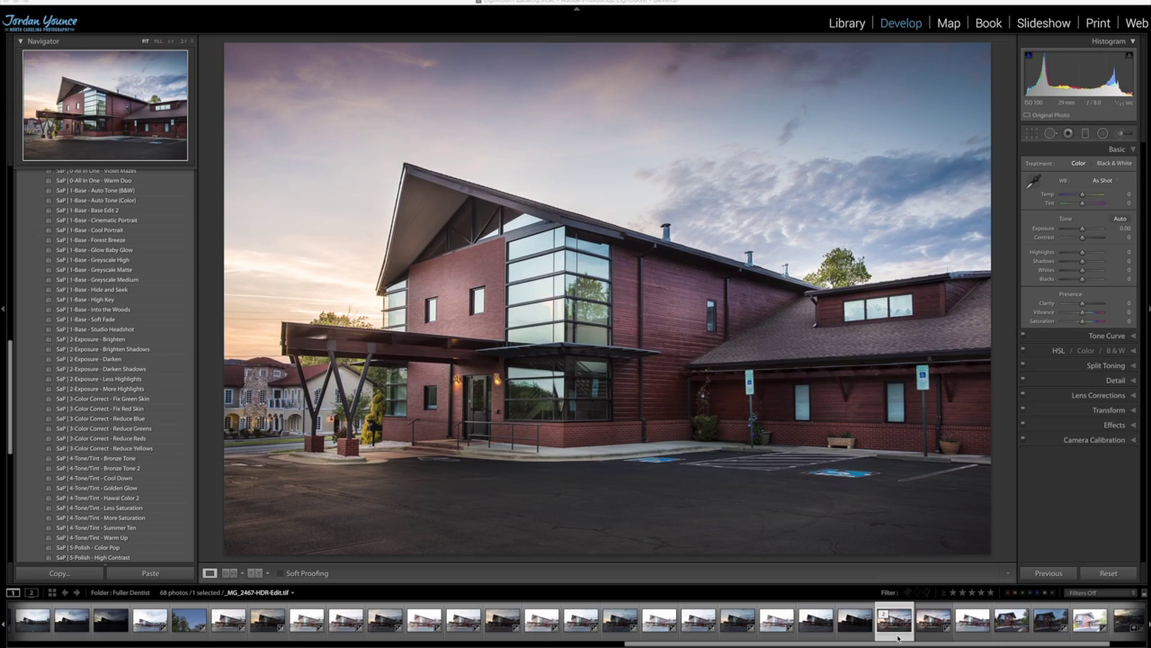